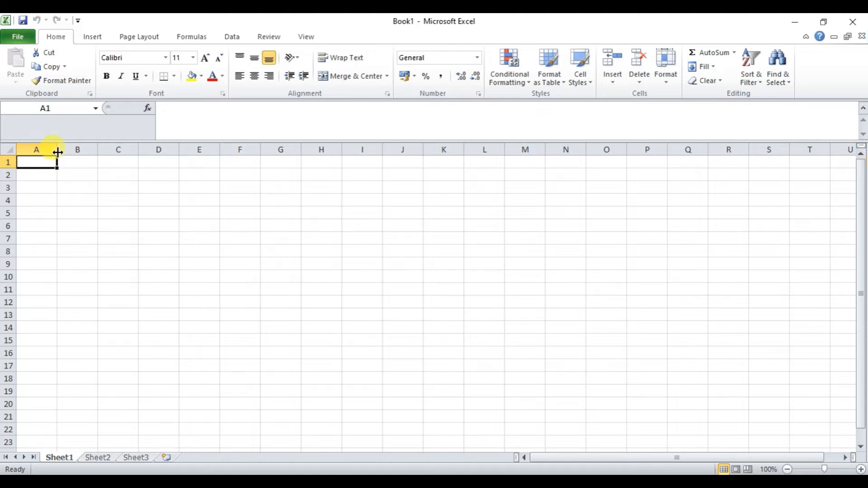
# Widen columns A to C, make rows 1 and 2 taller, and enter A in cell B1
pyautogui.moveTo(58, 150); pyautogui.dragTo(262, 150)
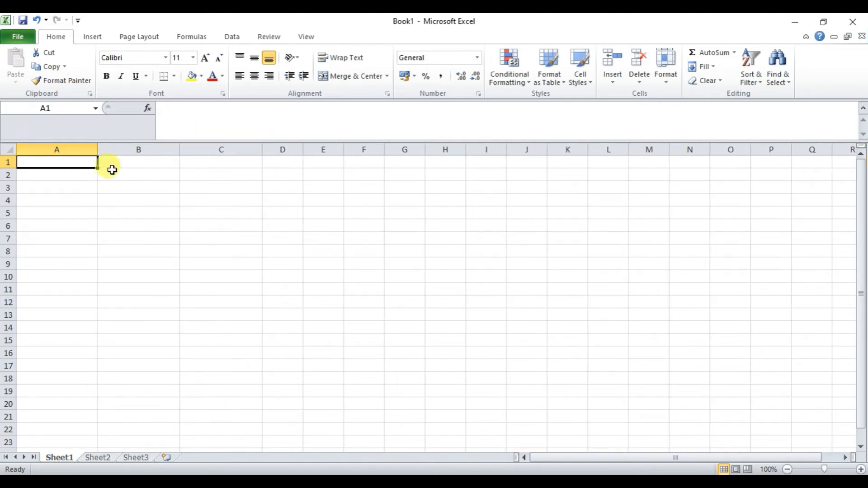
pyautogui.moveTo(10, 167); pyautogui.dragTo(9, 227)
pyautogui.click(123, 181)
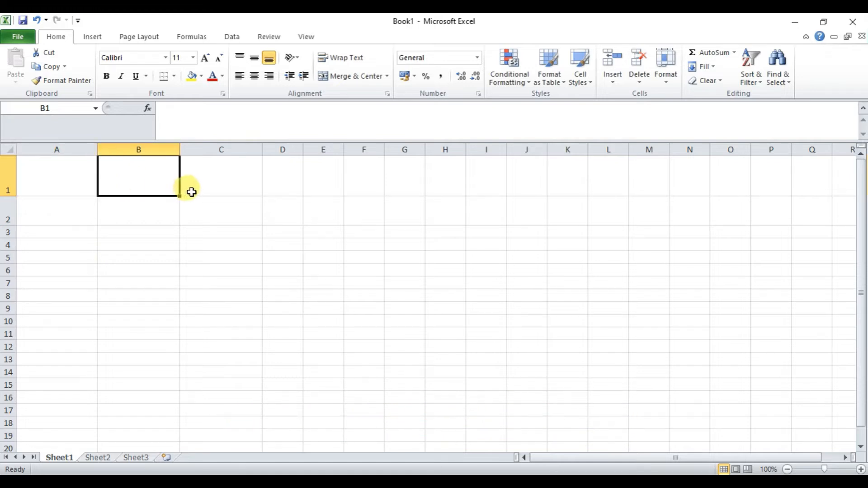
pyautogui.write('A')
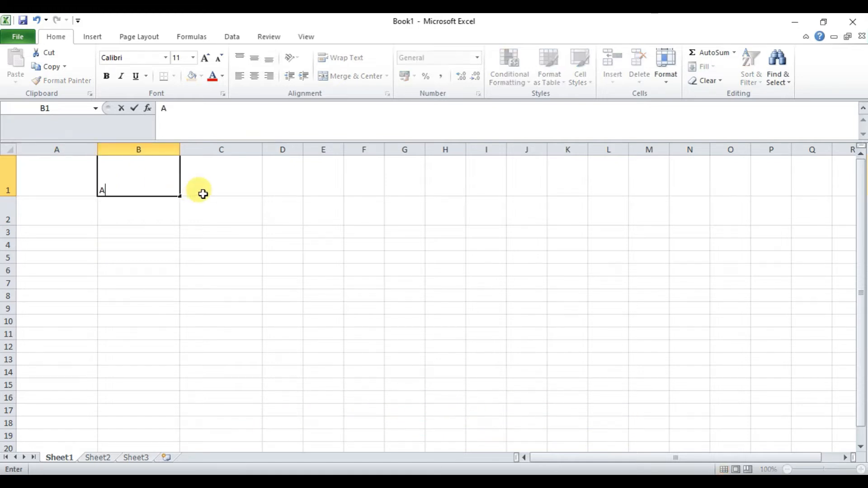
pyautogui.click(217, 251)
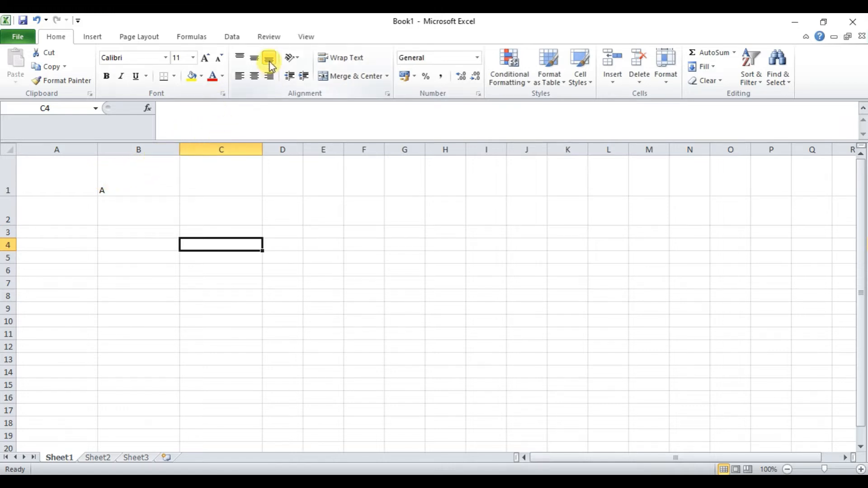
# Right-align the text in cell B1
pyautogui.click(118, 178)
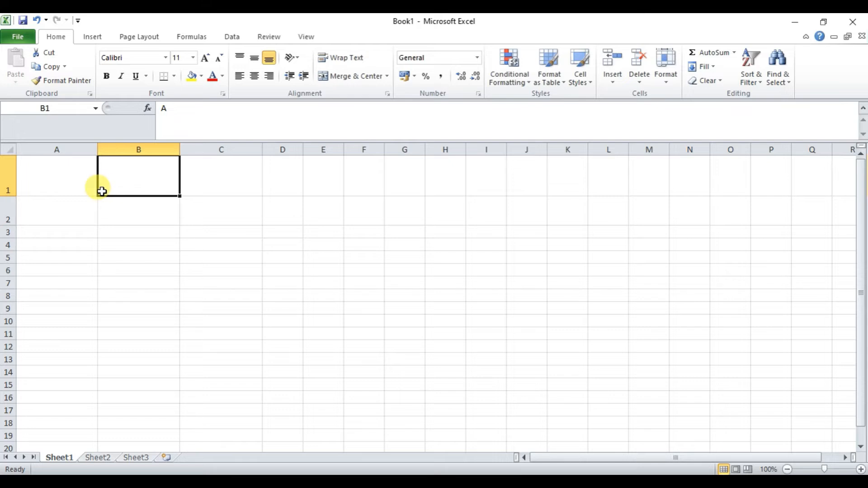
pyautogui.click(269, 77)
pyautogui.click(859, 470)
pyautogui.click(859, 470)
pyautogui.click(860, 470)
pyautogui.click(860, 469)
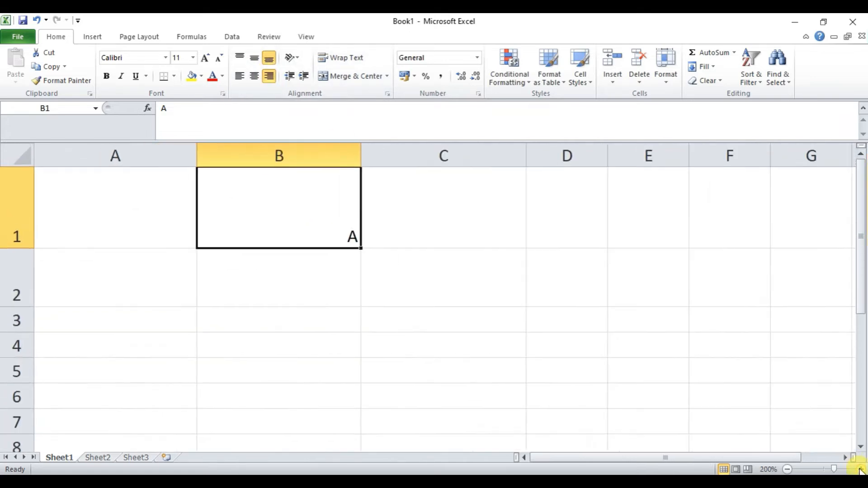
pyautogui.click(860, 470)
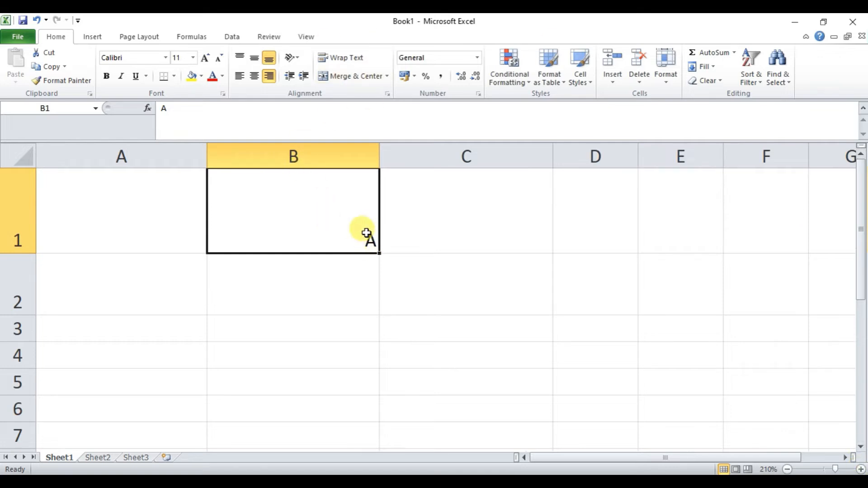
# Try centered and right alignment at the top of cell B1, finishing with the text centered horizontally and vertically
pyautogui.click(255, 80)
pyautogui.click(241, 57)
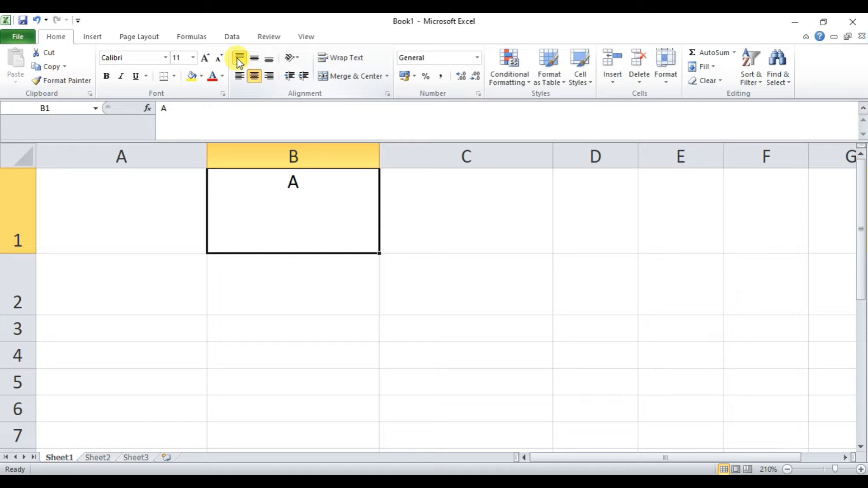
pyautogui.click(270, 77)
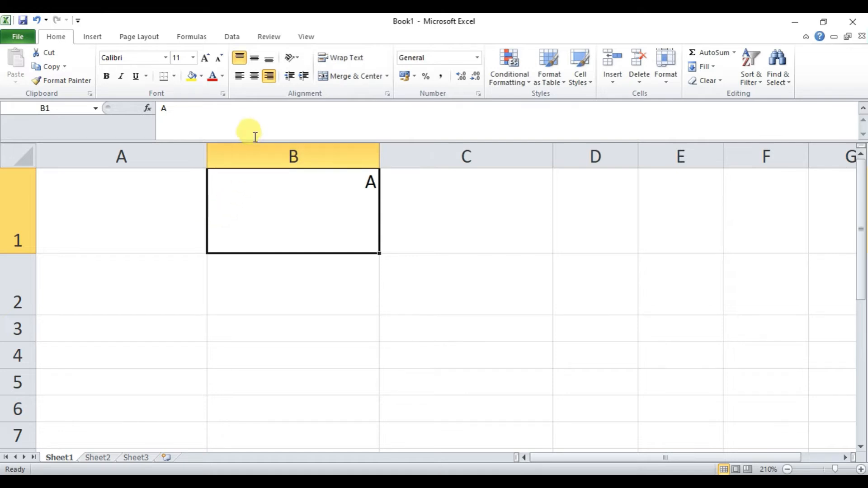
pyautogui.click(254, 76)
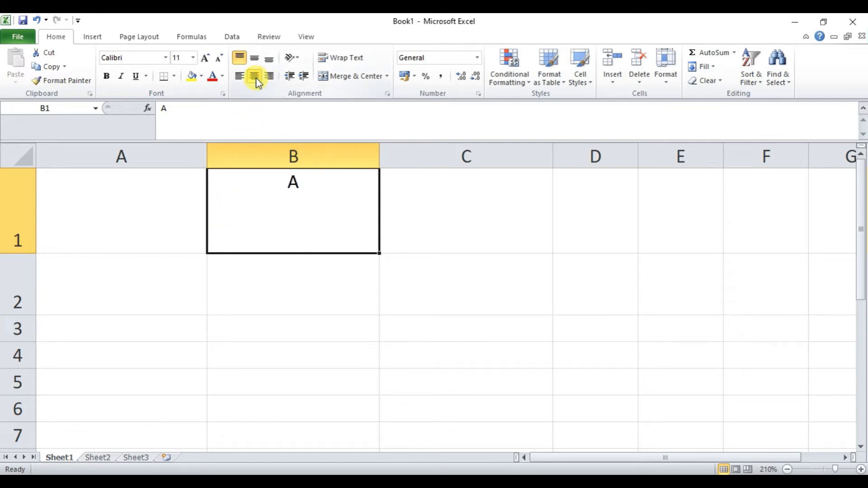
pyautogui.click(256, 60)
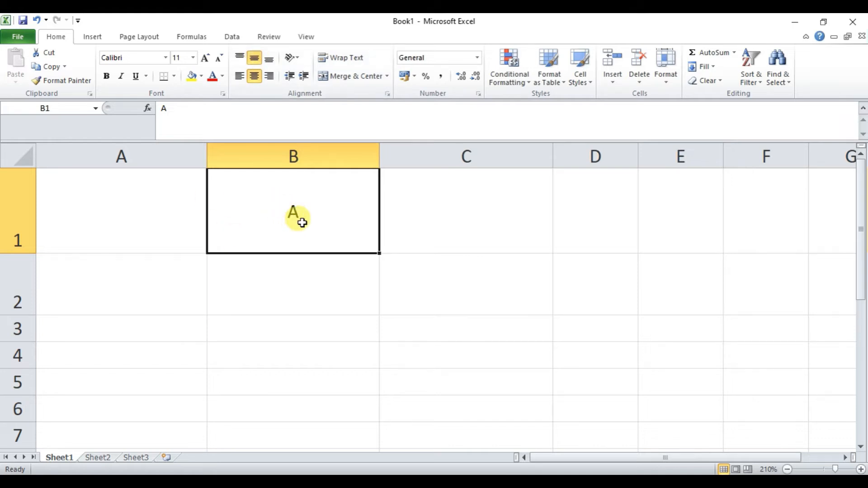
# Replace the content of cell B1 with SAANVI EDU
pyautogui.press('Delete')
pyautogui.write('SAANVI')
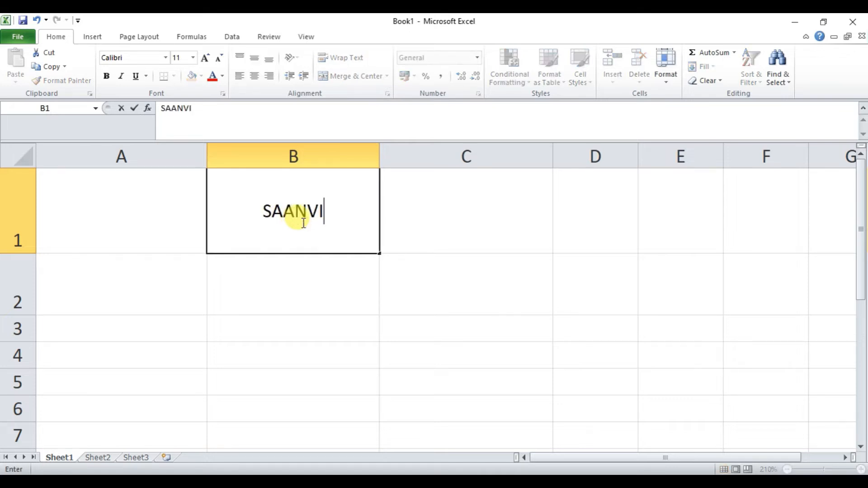
pyautogui.write(' EDU')
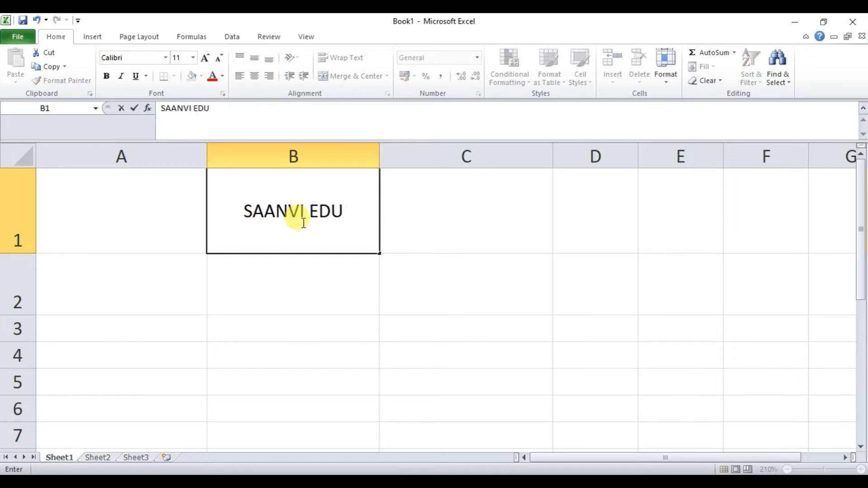
pyautogui.click(311, 301)
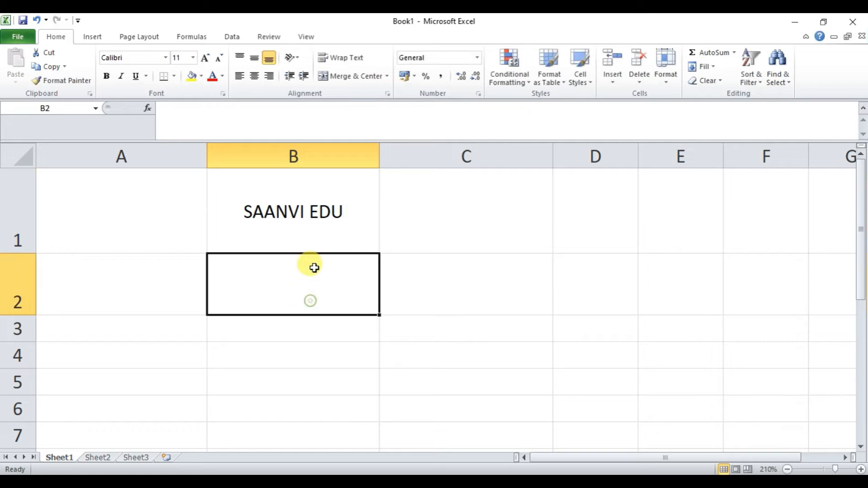
# Demonstrate vertical alignment in cell B1 by applying top, bottom and middle alignment in turn
pyautogui.click(307, 225)
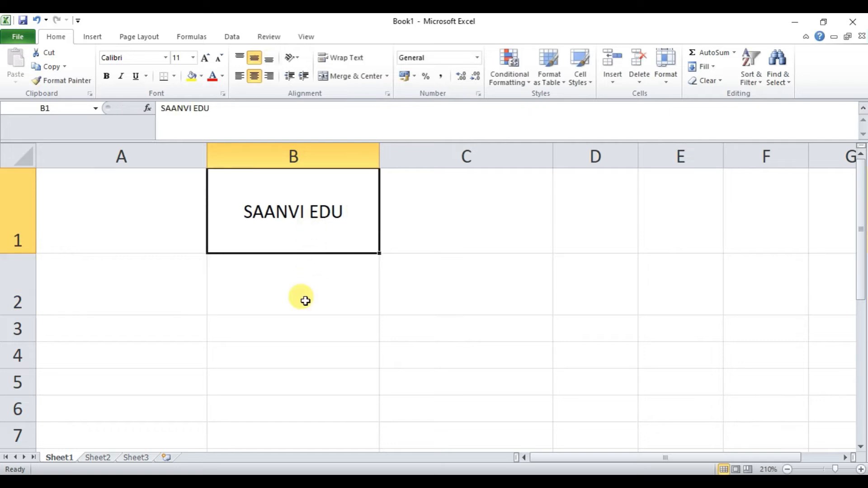
pyautogui.click(240, 57)
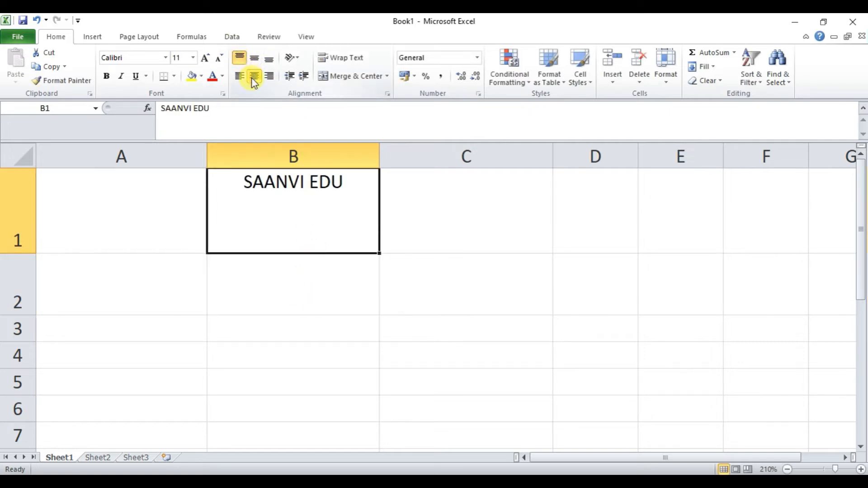
pyautogui.click(269, 59)
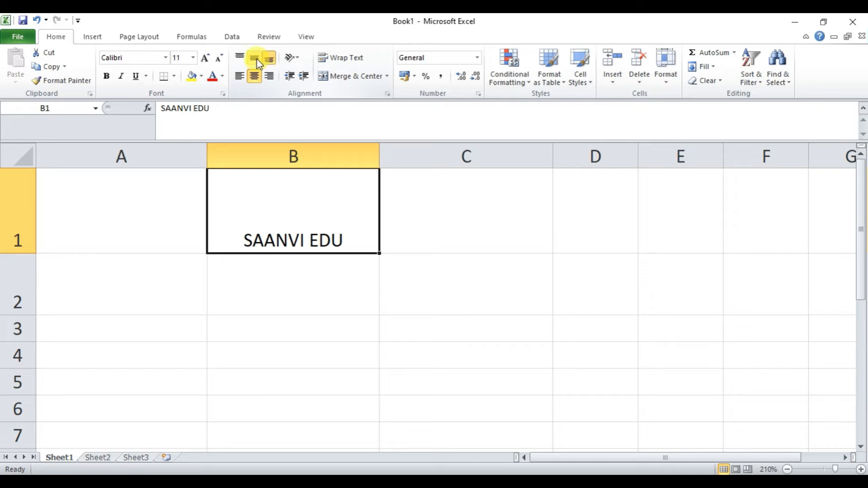
pyautogui.click(256, 58)
# Demonstrate horizontal alignment in cell B1 by applying left, center and right alignment, ending on center
pyautogui.click(240, 76)
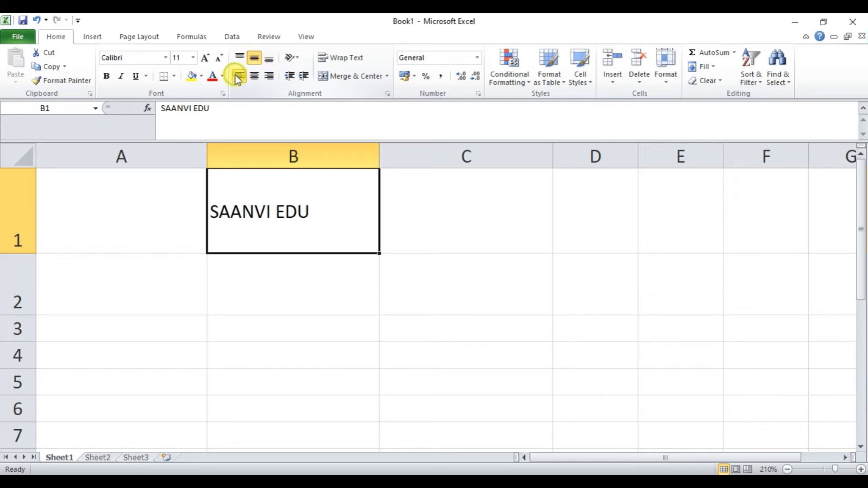
pyautogui.click(256, 77)
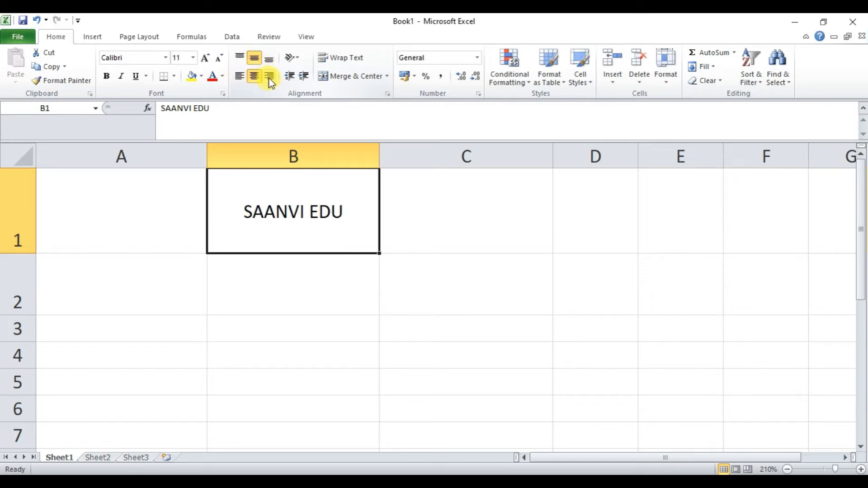
pyautogui.click(270, 77)
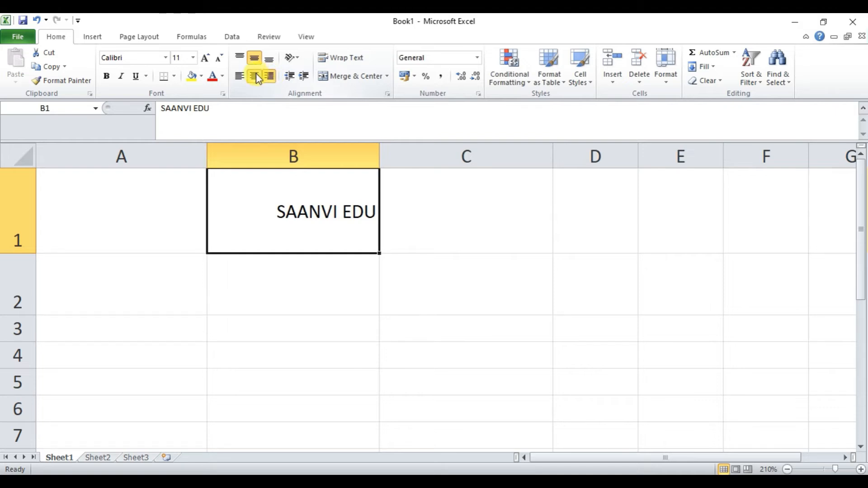
pyautogui.click(256, 77)
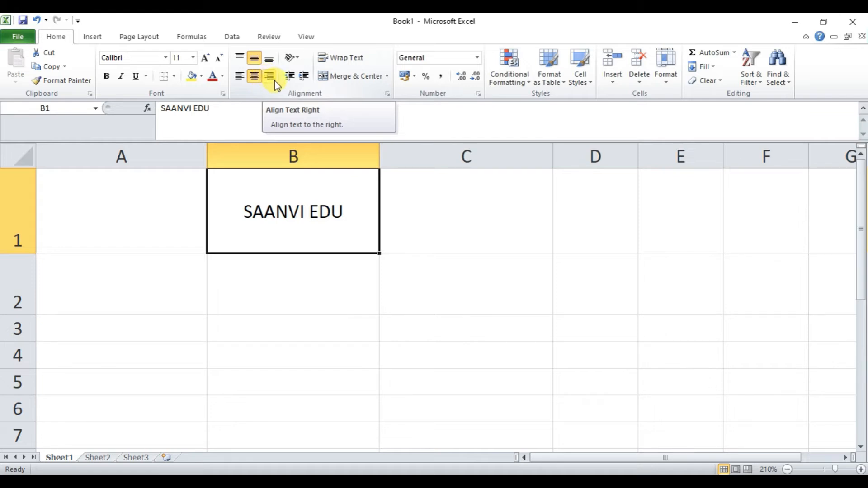
# On Sheet2, enter the headers ROLL, NAMES and MARKS in cells B3 to D3
pyautogui.click(99, 457)
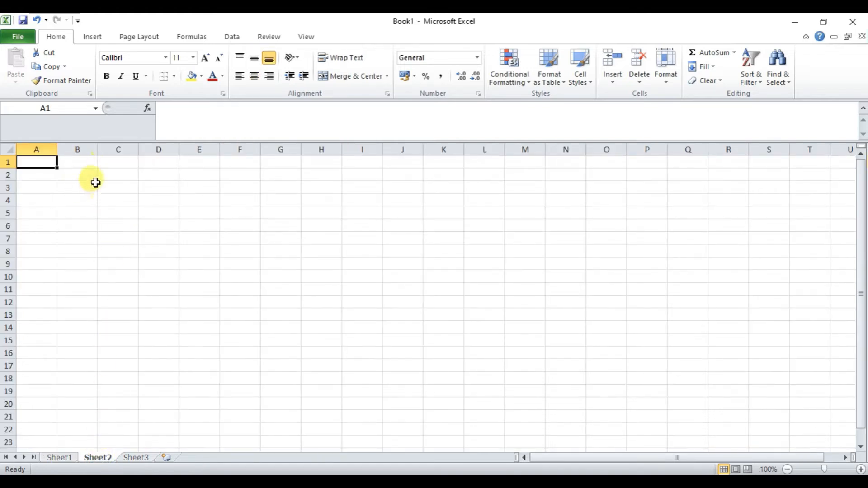
pyautogui.click(81, 187)
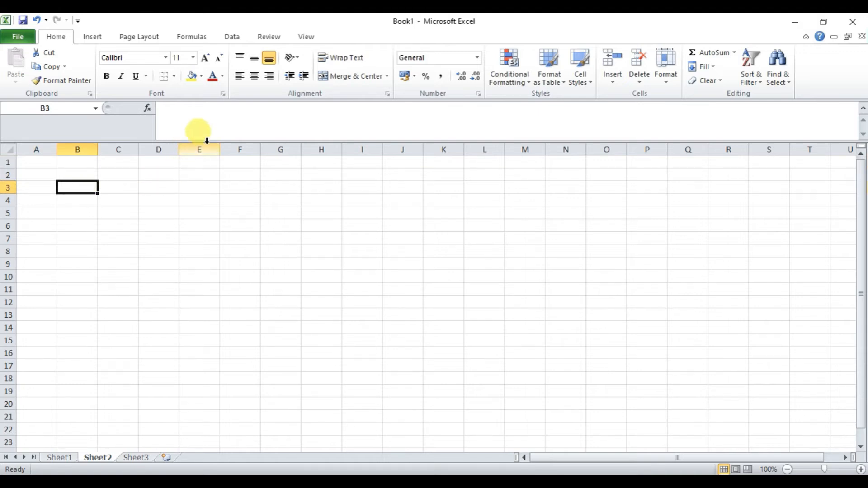
pyautogui.write('ROLL')
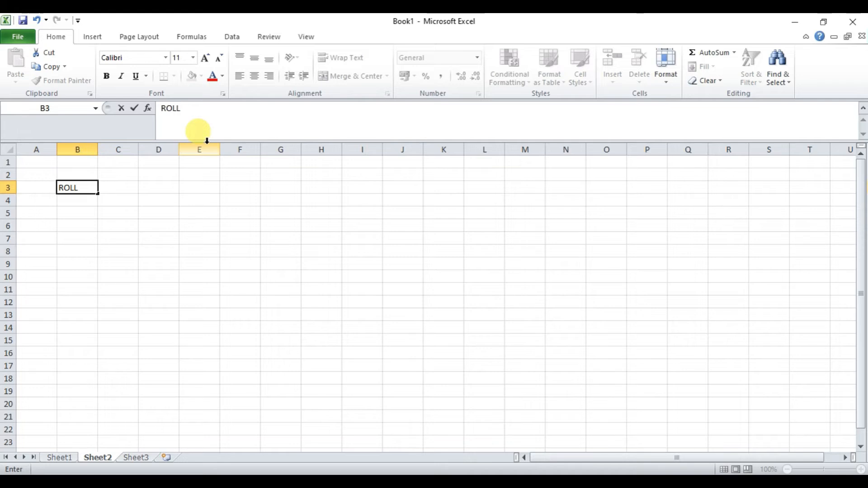
pyautogui.press('Tab')
pyautogui.write('NAMES')
pyautogui.press('Tab')
pyautogui.write('MARKS')
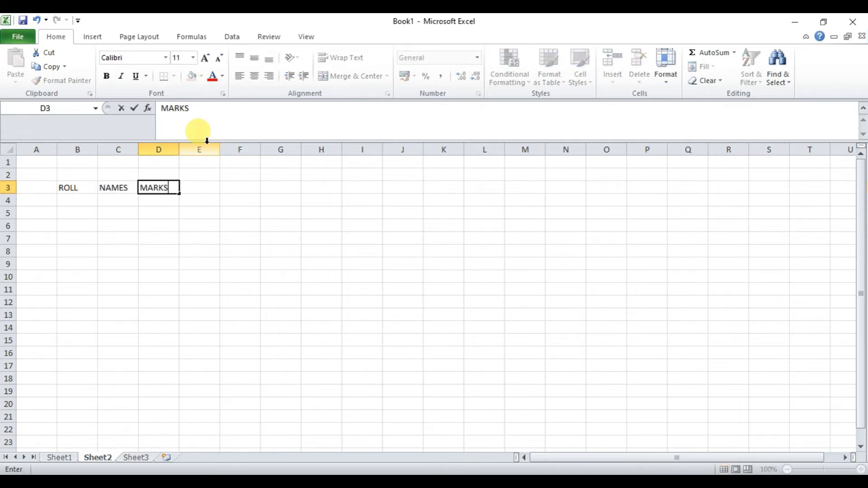
pyautogui.press('Return')
# Fill the NAMES column with JAN, FEB and MAR in cells C4 to C6
pyautogui.press('Left')
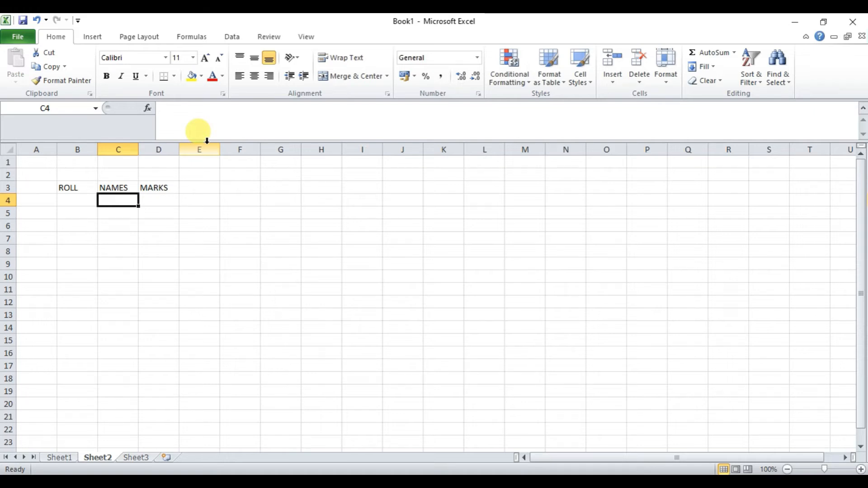
pyautogui.write('JAN')
pyautogui.press('Return')
pyautogui.write('FEB')
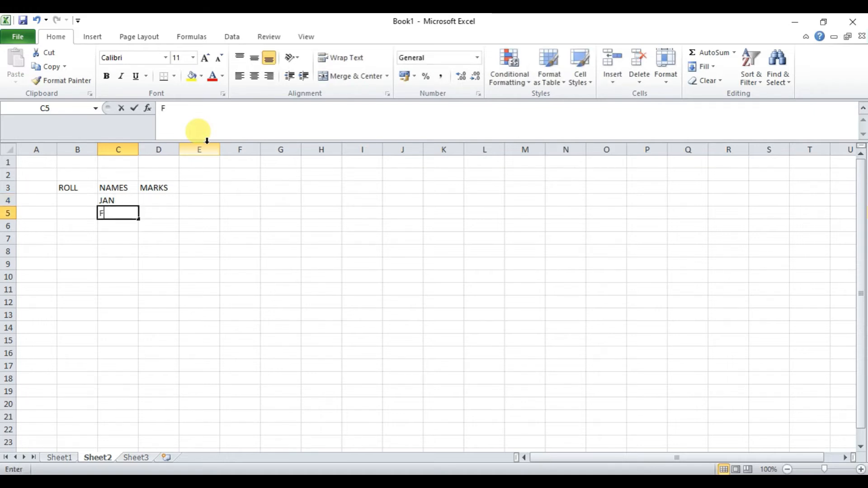
pyautogui.press('Return')
pyautogui.write('MAR')
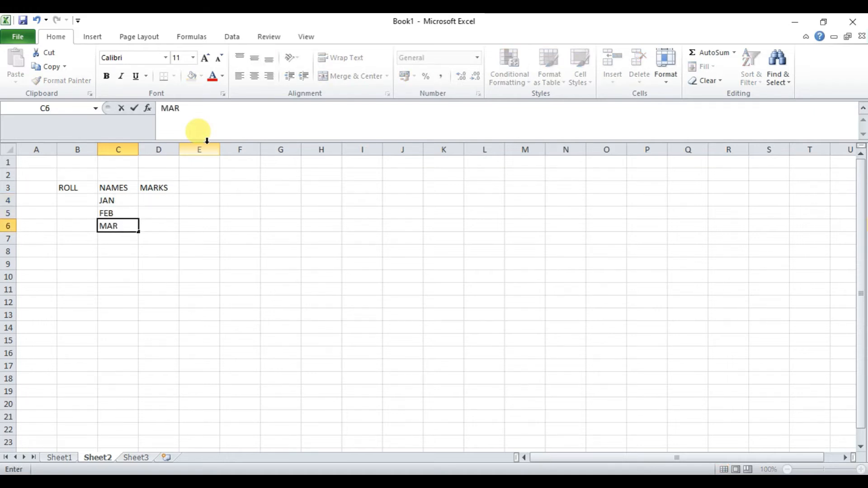
pyautogui.press('Up')
# Fill the ROLL column with 101, 102 and 103 in cells B4 to B6
pyautogui.press('Left')
pyautogui.press('Left')
pyautogui.press('Up')
pyautogui.press('Right')
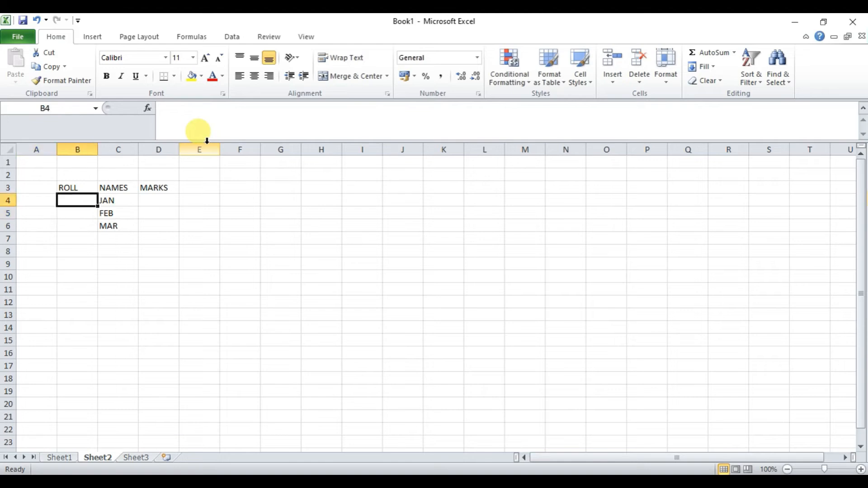
pyautogui.write('101')
pyautogui.press('Return')
pyautogui.write('102')
pyautogui.press('Return')
pyautogui.write('103')
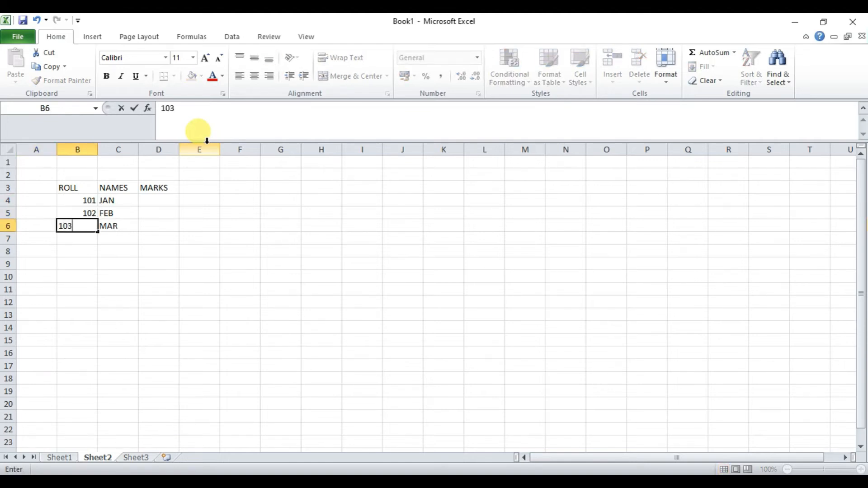
pyautogui.press('Up')
# Fill the MARKS column with 34, 45 and 12 in cells D4 to D6
pyautogui.press('Up')
pyautogui.press('Right')
pyautogui.press('Right')
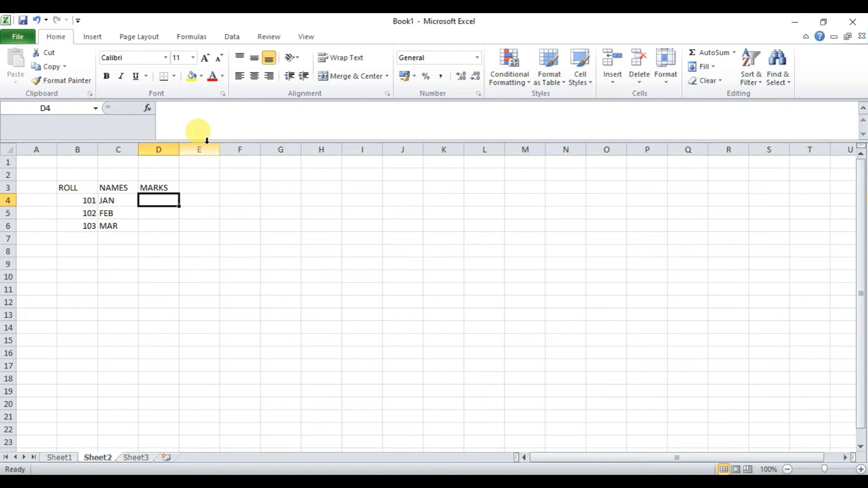
pyautogui.write('34')
pyautogui.press('Return')
pyautogui.write('45')
pyautogui.press('Return')
pyautogui.write('12')
pyautogui.press('Return')
# Center the contents of the whole table in B3:D6 horizontally
pyautogui.moveTo(68, 187); pyautogui.dragTo(175, 226)
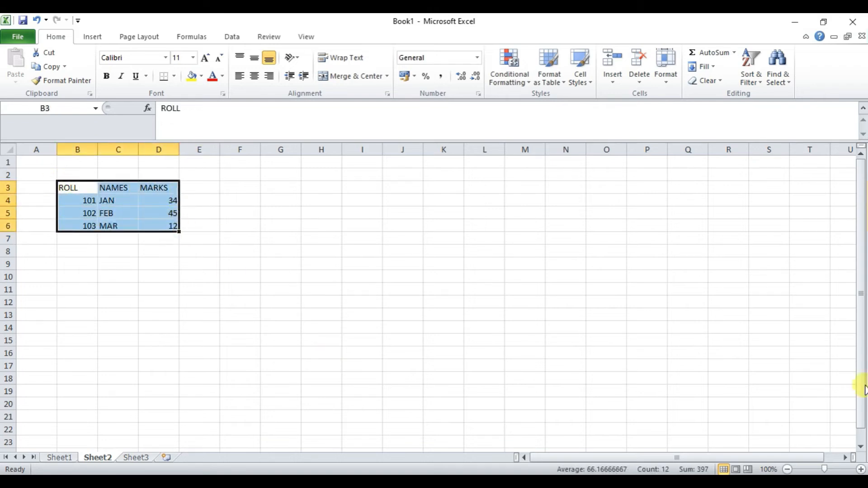
pyautogui.click(861, 469)
pyautogui.click(860, 470)
pyautogui.click(860, 470)
pyautogui.click(860, 469)
pyautogui.click(861, 470)
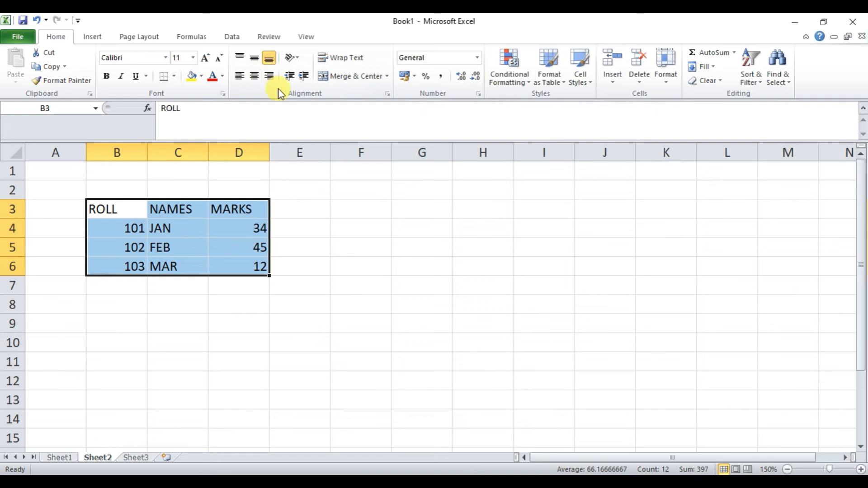
pyautogui.click(254, 78)
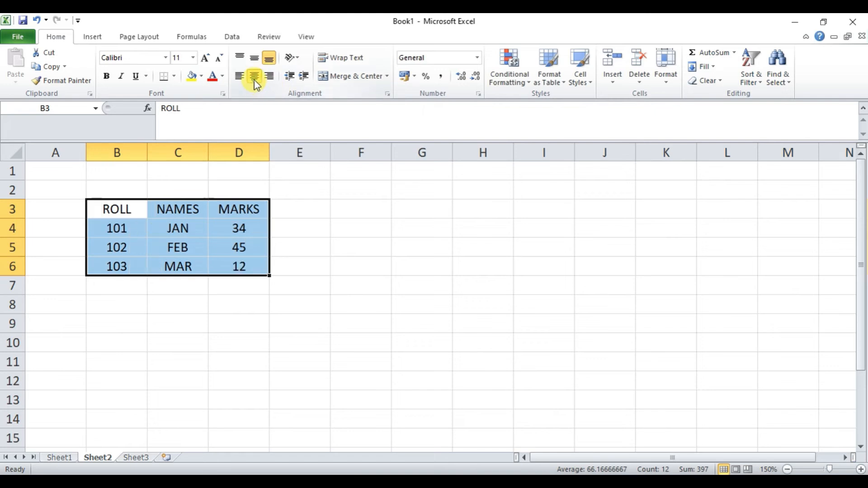
pyautogui.click(300, 317)
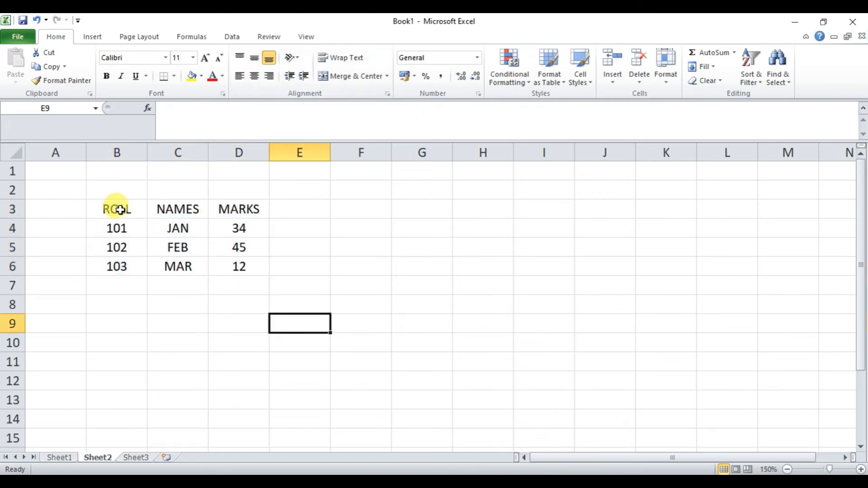
pyautogui.click(233, 38)
pyautogui.click(263, 38)
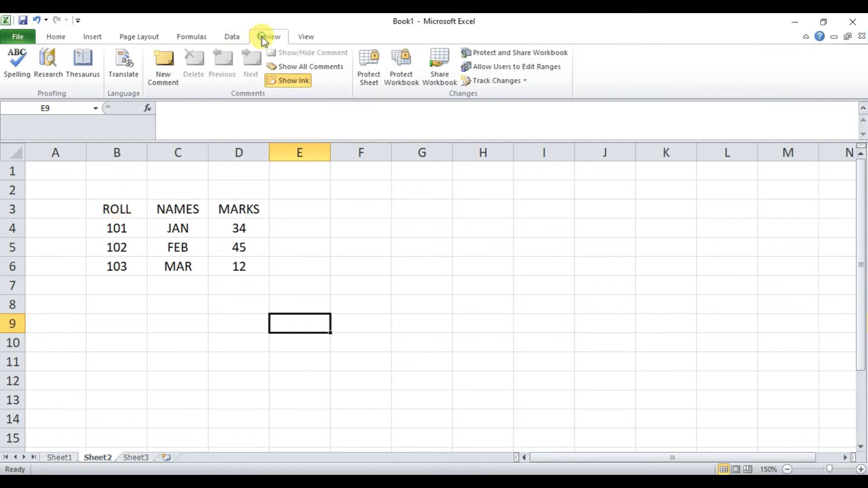
pyautogui.click(303, 40)
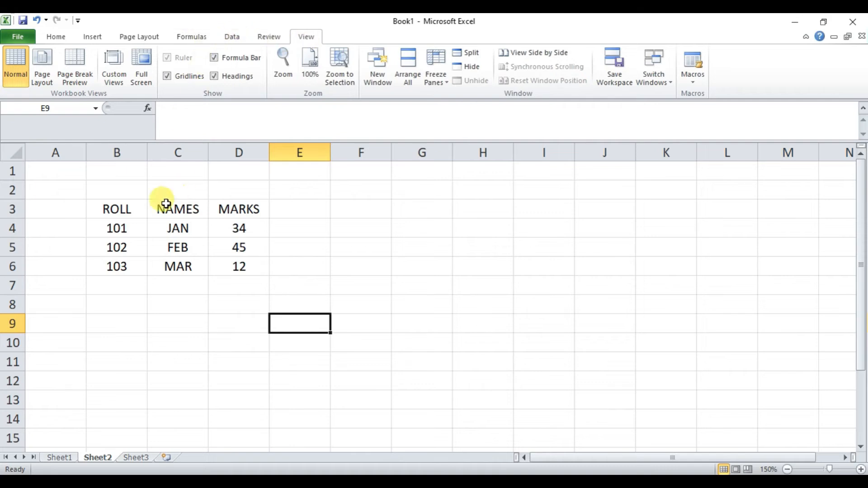
pyautogui.moveTo(119, 212); pyautogui.dragTo(226, 258)
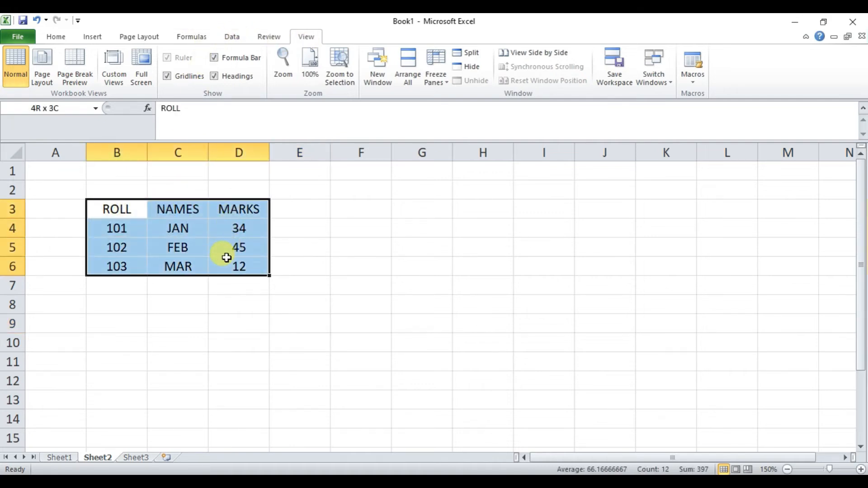
pyautogui.click(53, 40)
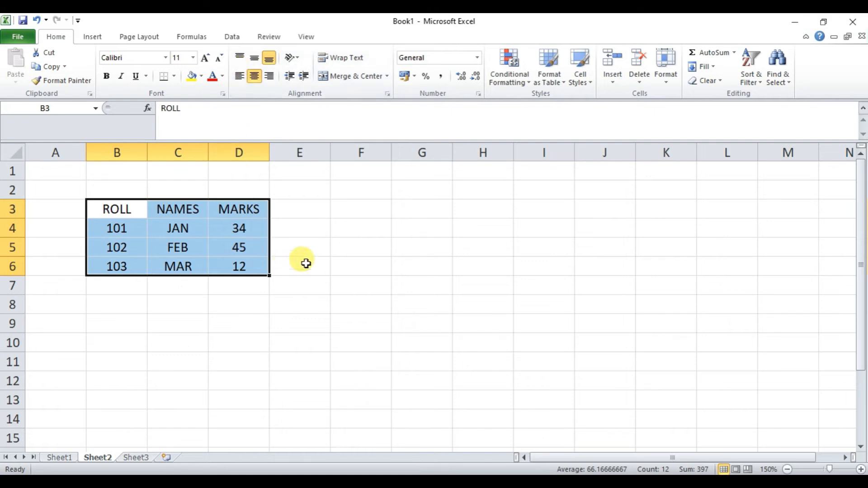
pyautogui.click(355, 309)
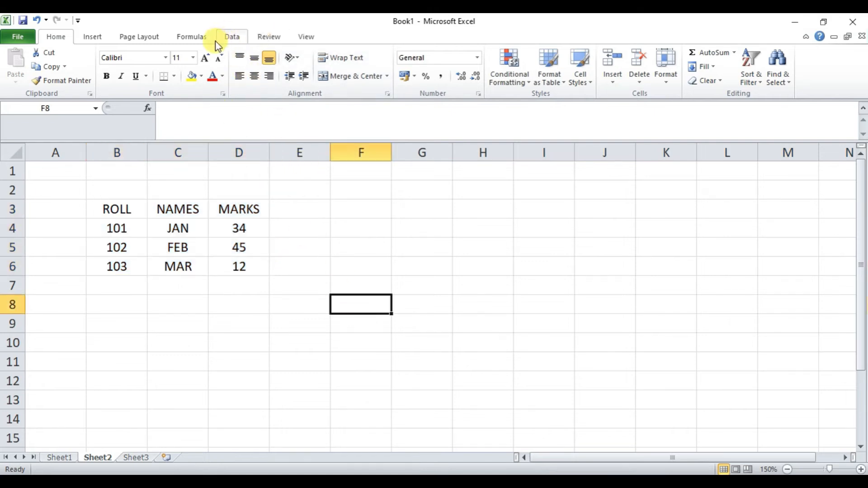
pyautogui.click(230, 37)
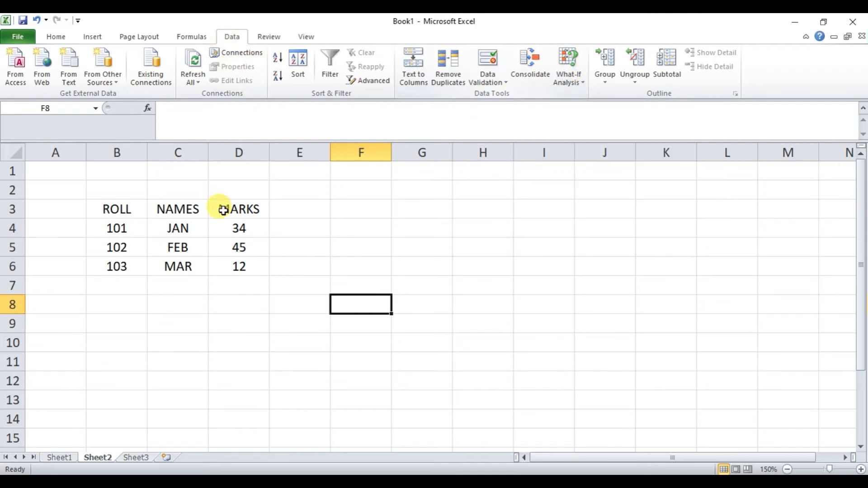
# Format the whole table in B3:D6 as bold, italic, red text at font size 12
pyautogui.moveTo(118, 210); pyautogui.dragTo(235, 263)
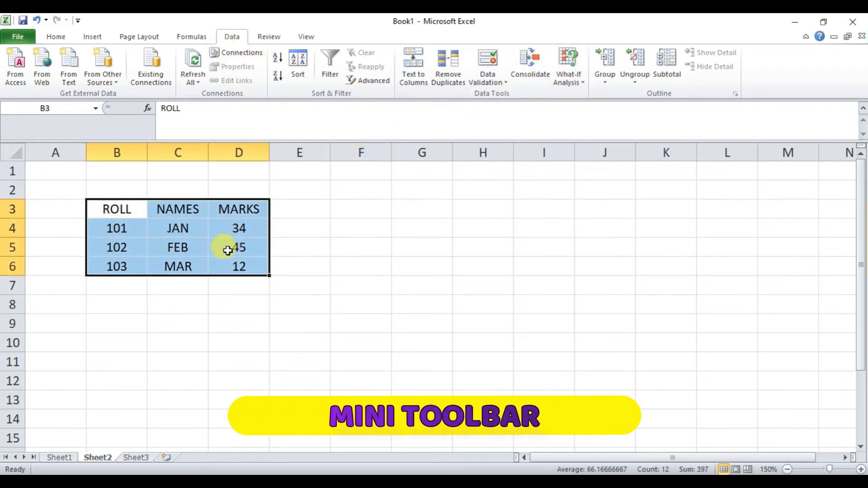
pyautogui.rightClick(205, 224)
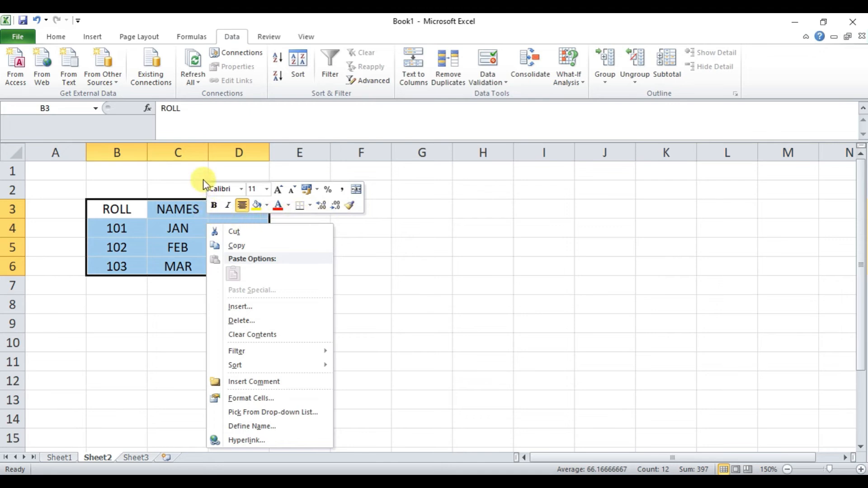
pyautogui.click(215, 206)
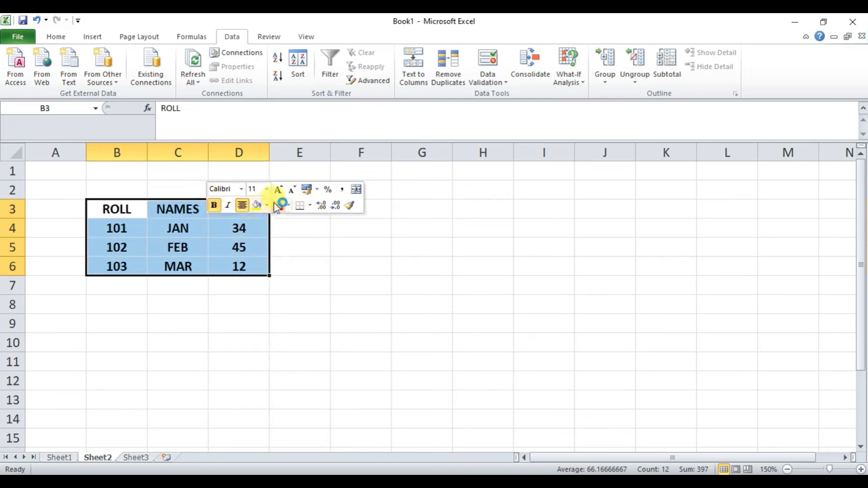
pyautogui.click(279, 190)
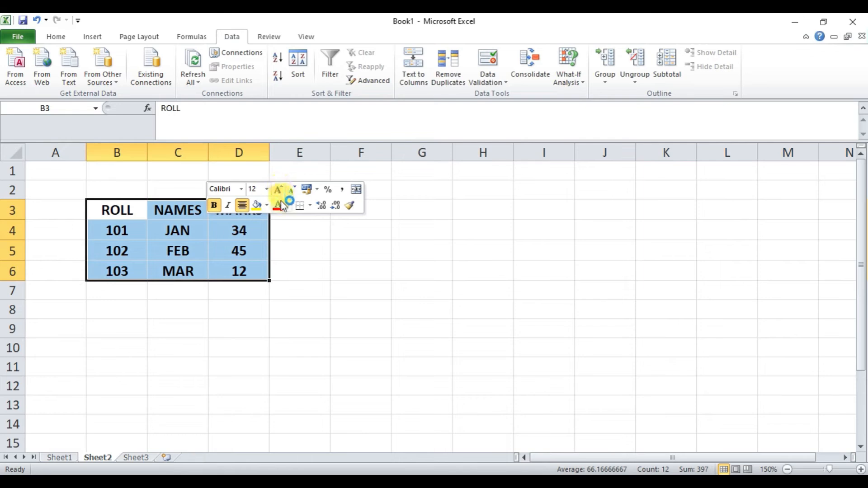
pyautogui.click(279, 206)
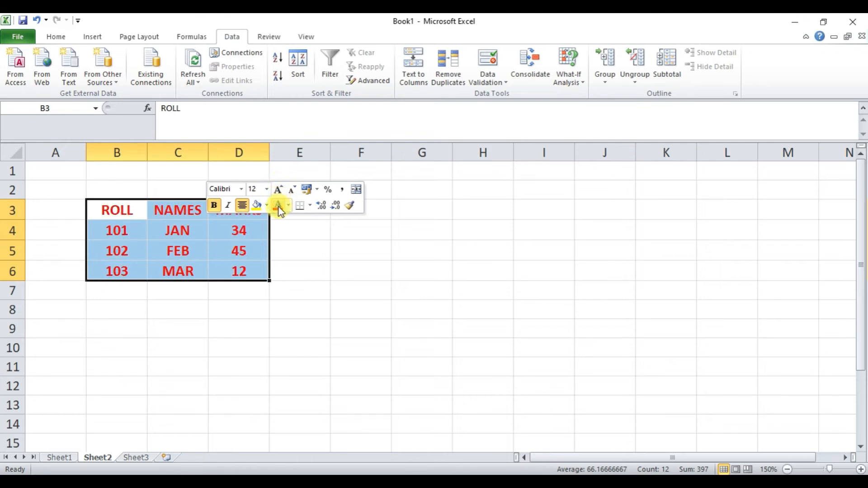
pyautogui.click(232, 208)
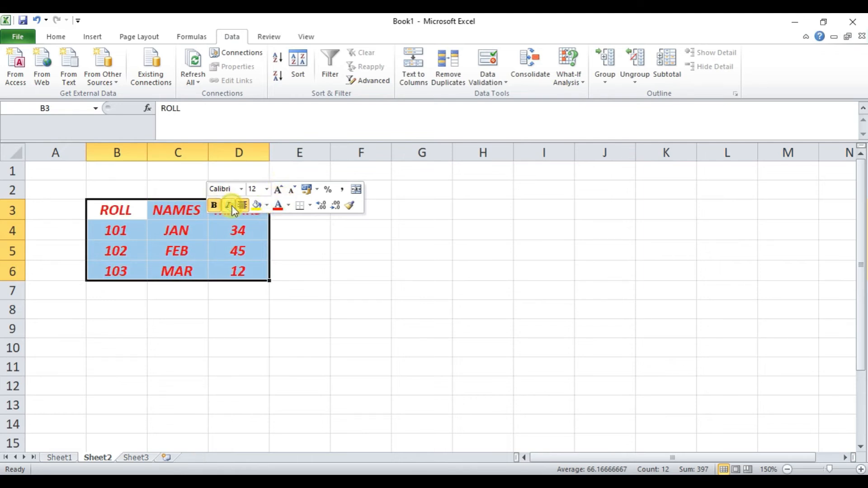
# Apply All Borders to the table in B3:D6 and deselect it
pyautogui.click(310, 206)
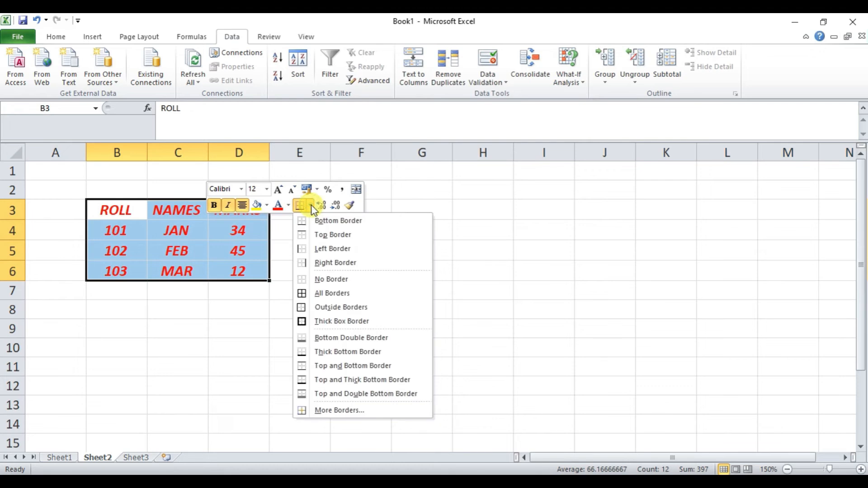
pyautogui.click(332, 293)
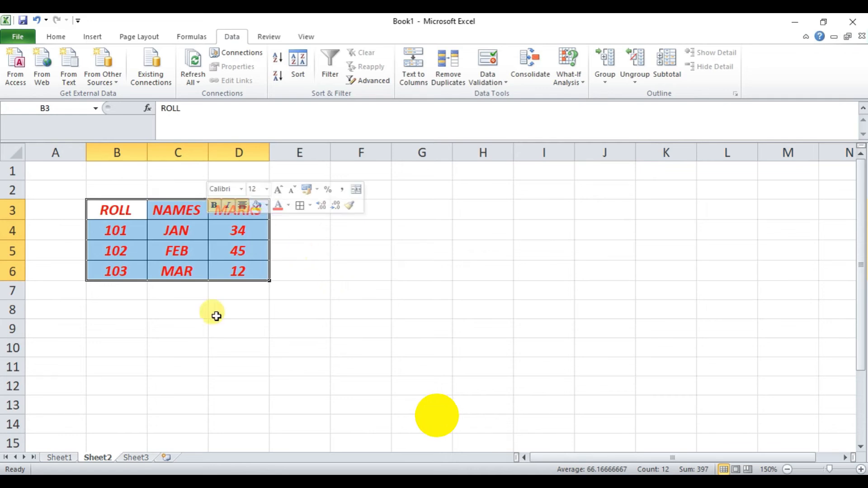
pyautogui.click(446, 368)
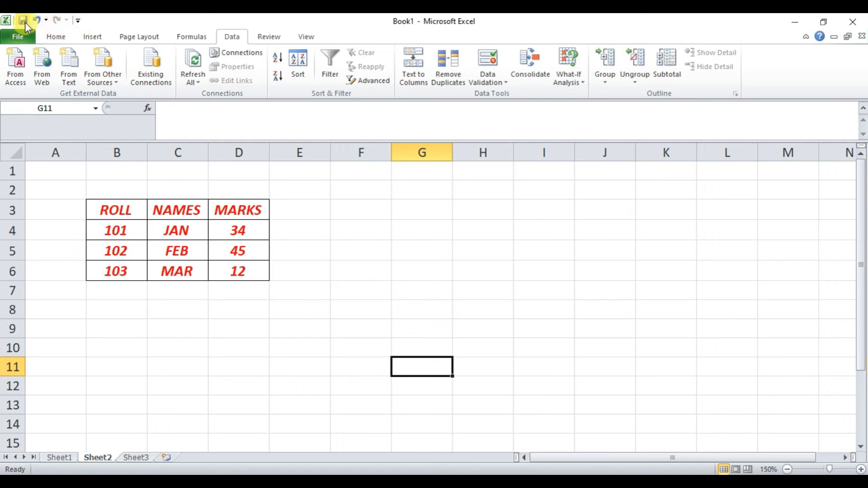
pyautogui.click(58, 37)
pyautogui.click(91, 40)
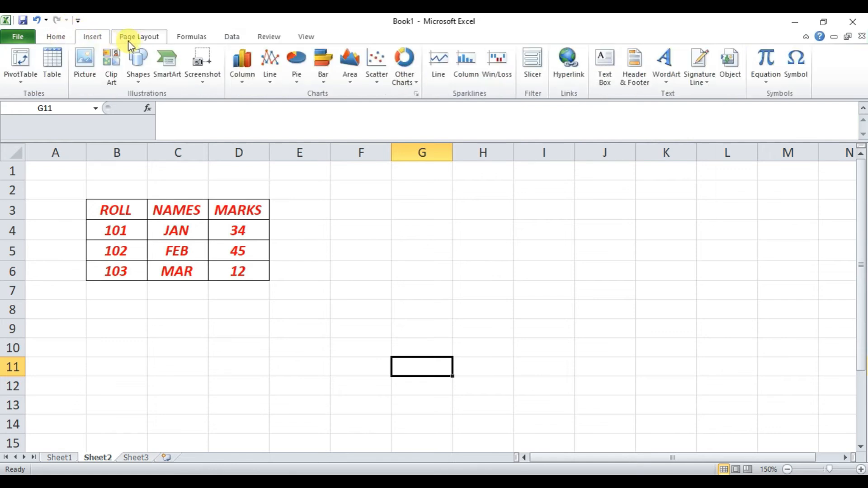
pyautogui.click(131, 40)
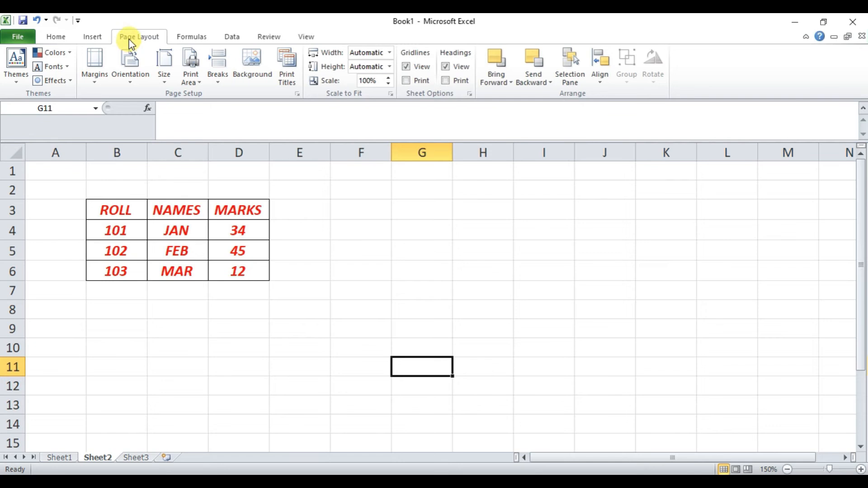
pyautogui.click(29, 37)
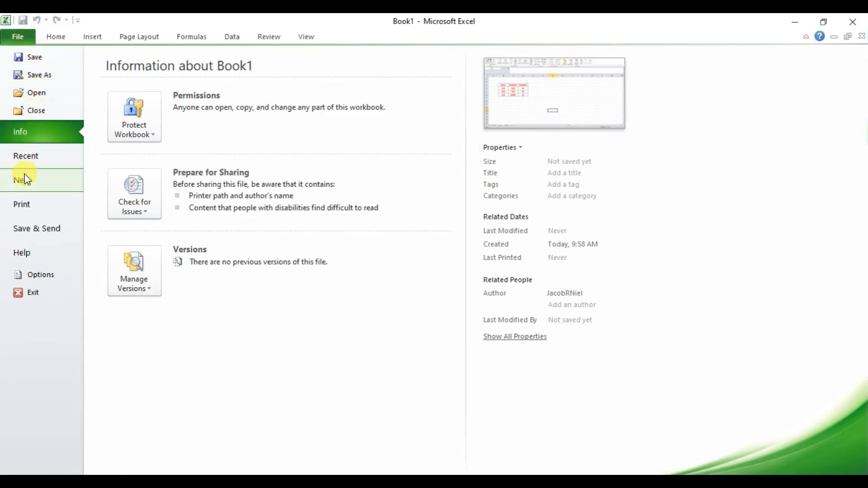
pyautogui.press('Escape')
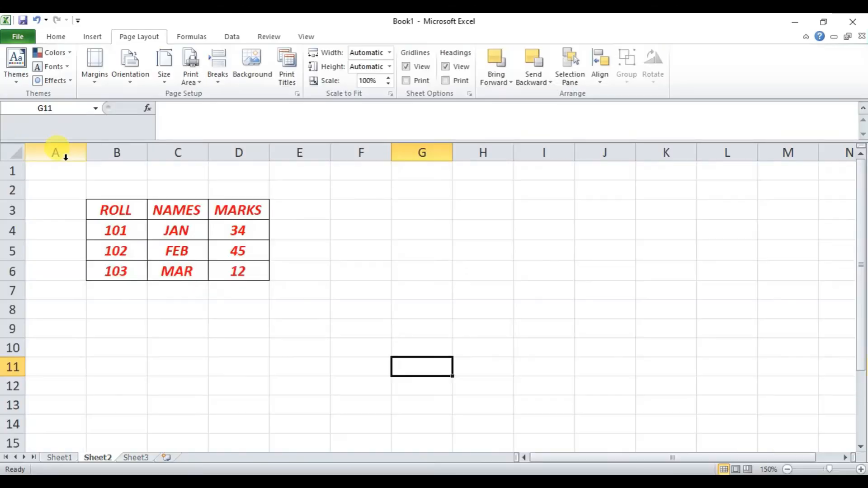
# Add the New and Open commands to the Quick Access Toolbar
pyautogui.click(77, 22)
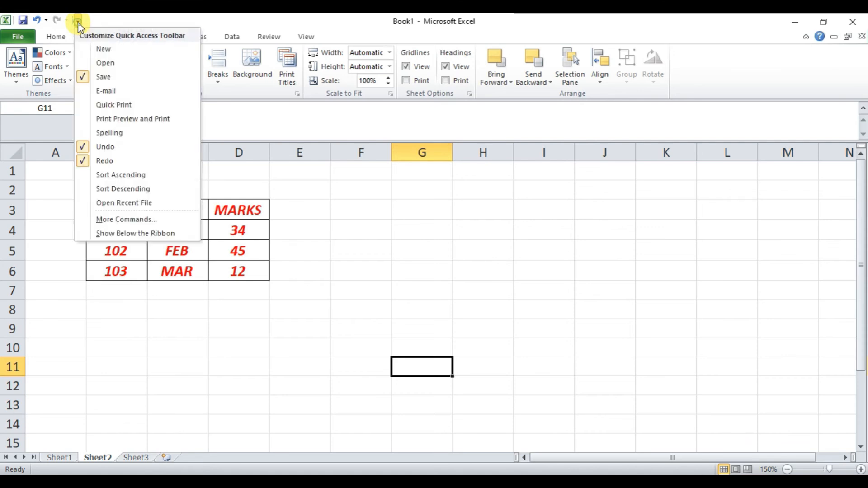
pyautogui.click(107, 51)
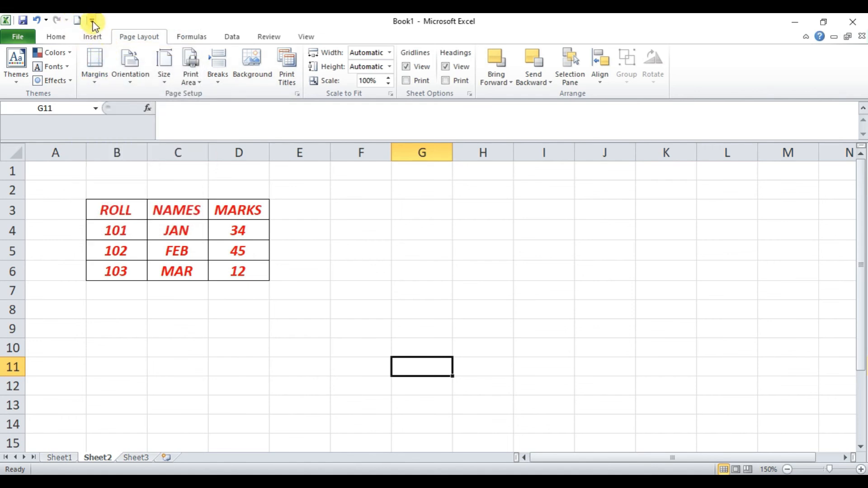
pyautogui.click(92, 20)
pyautogui.click(119, 63)
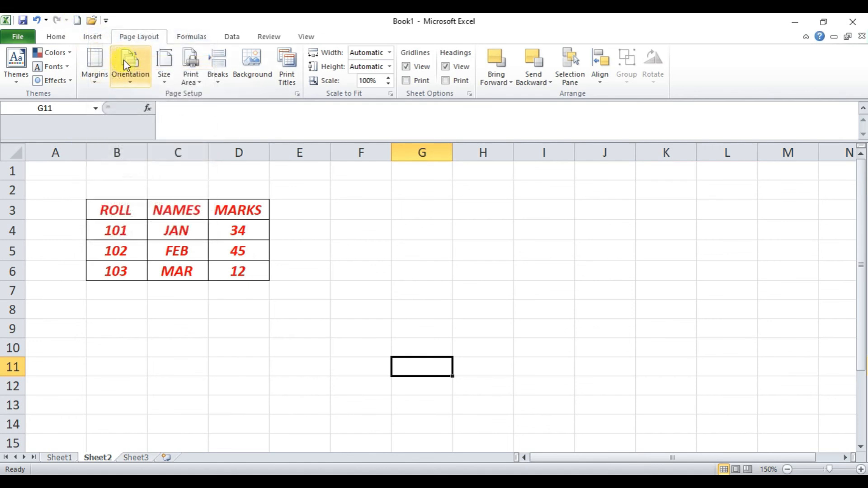
# Add the Sort Ascending and Sort Descending commands to the Quick Access Toolbar
pyautogui.click(105, 21)
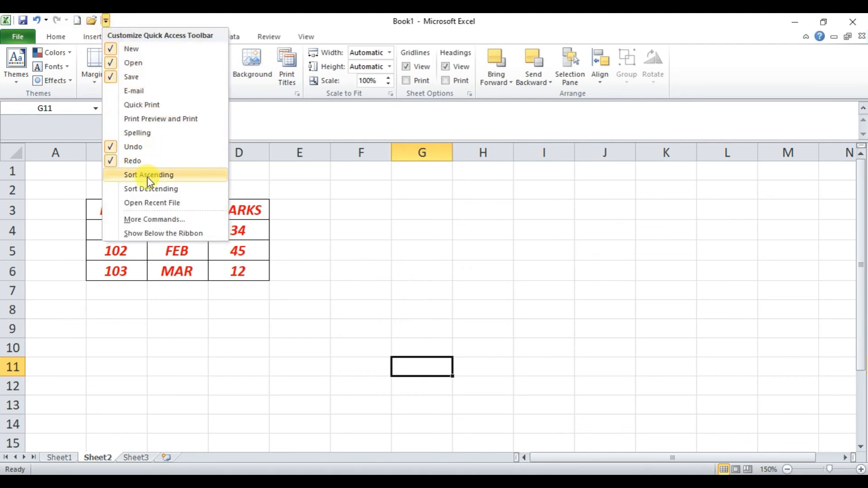
pyautogui.click(148, 177)
pyautogui.click(120, 20)
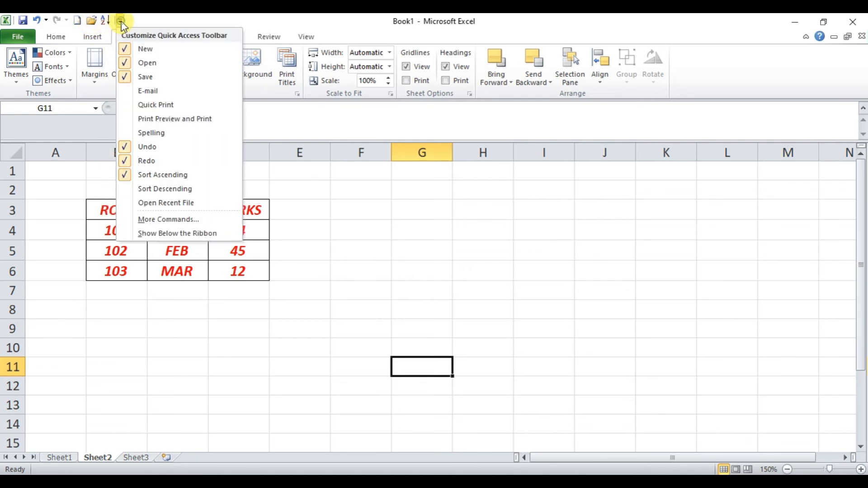
pyautogui.click(155, 189)
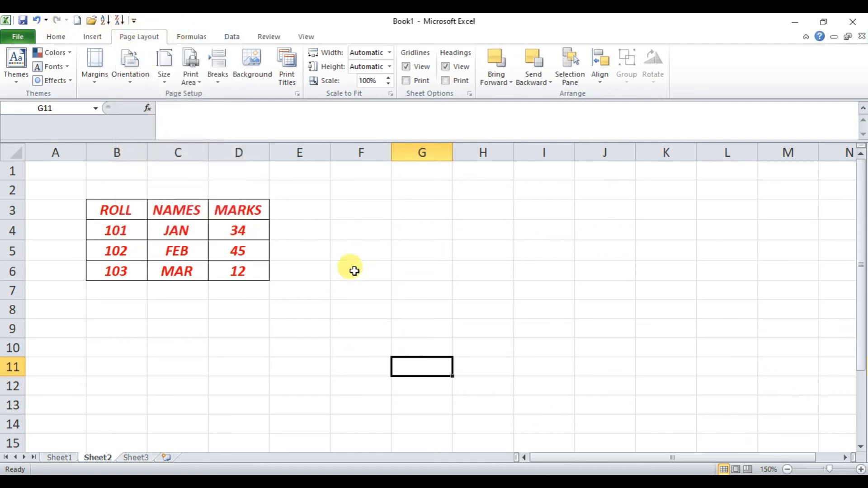
# Clear the MARKS values in D4:D6 and undo the deletion
pyautogui.moveTo(254, 228); pyautogui.dragTo(252, 264)
pyautogui.press('Delete')
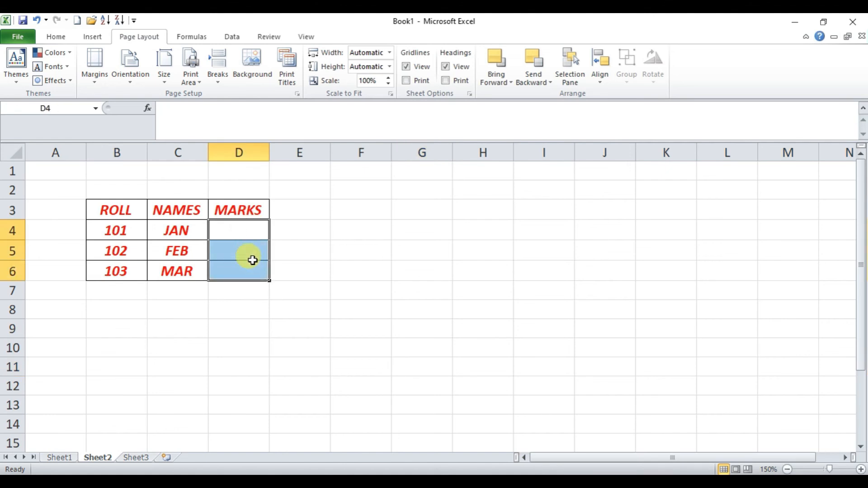
pyautogui.click(351, 228)
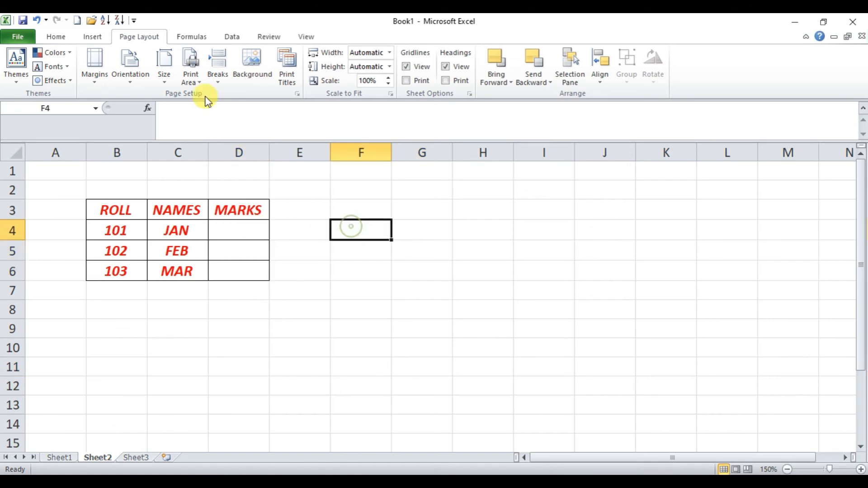
pyautogui.click(37, 20)
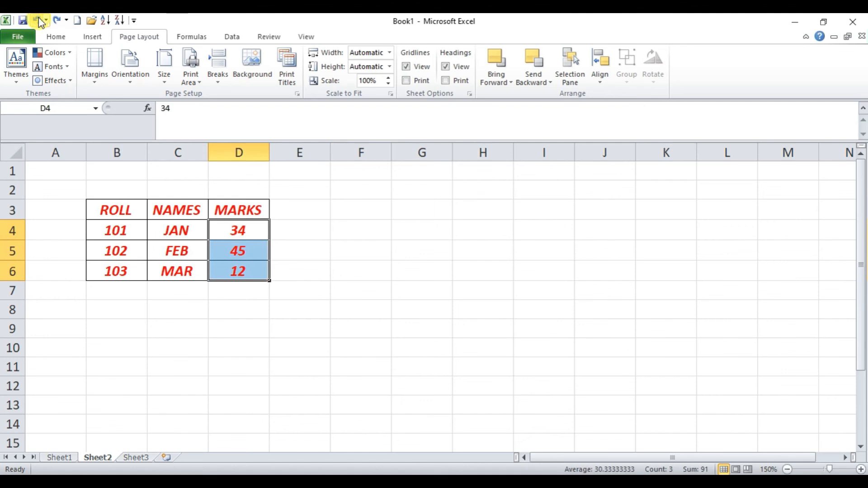
pyautogui.click(358, 265)
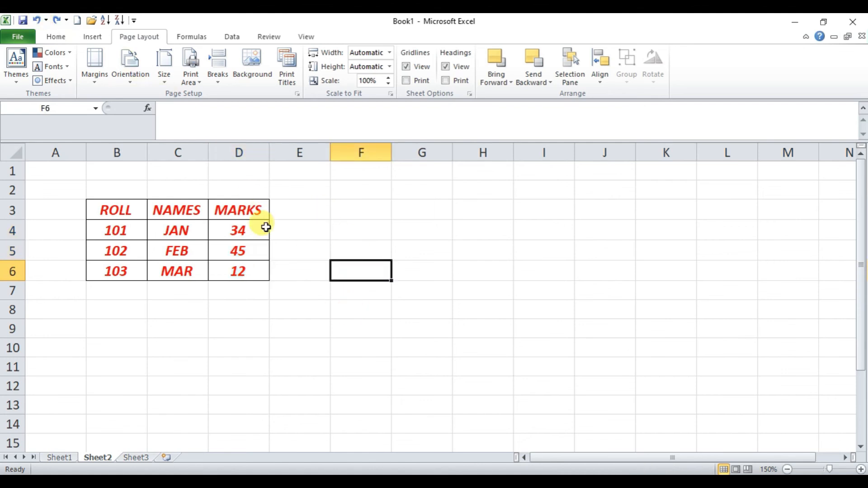
# Sort the MARKS values in D4:D6 in ascending order, continuing with the current selection only
pyautogui.moveTo(227, 229); pyautogui.dragTo(232, 269)
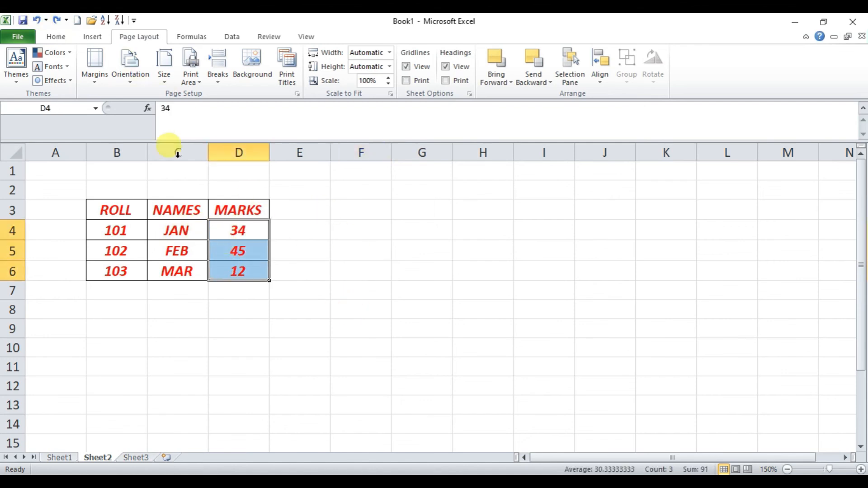
pyautogui.click(108, 20)
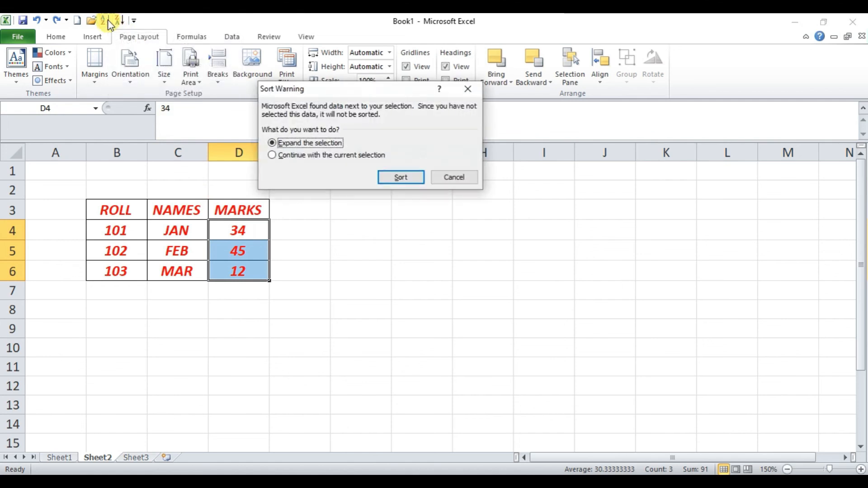
pyautogui.click(292, 156)
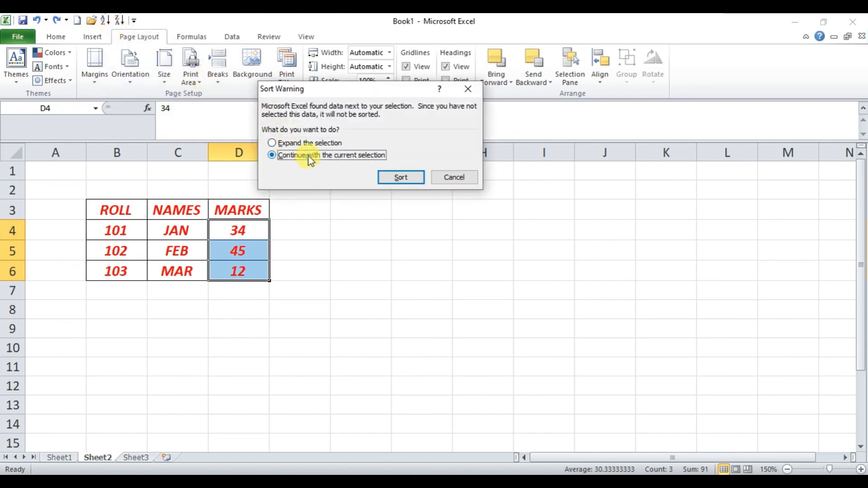
pyautogui.click(397, 178)
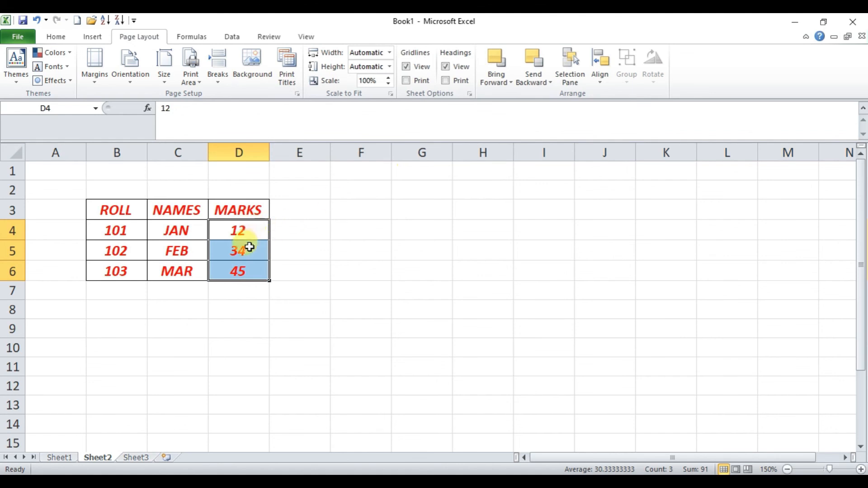